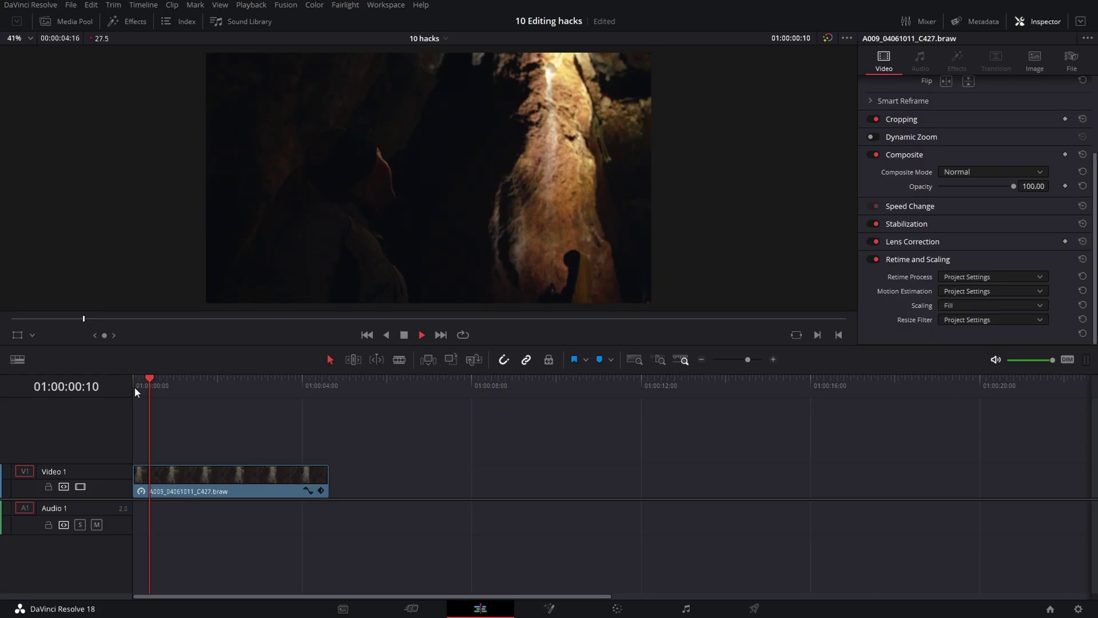
Step: Add Light Rays to the cave clip's node 04, composited in Screen mode
key("space")
key("Home")
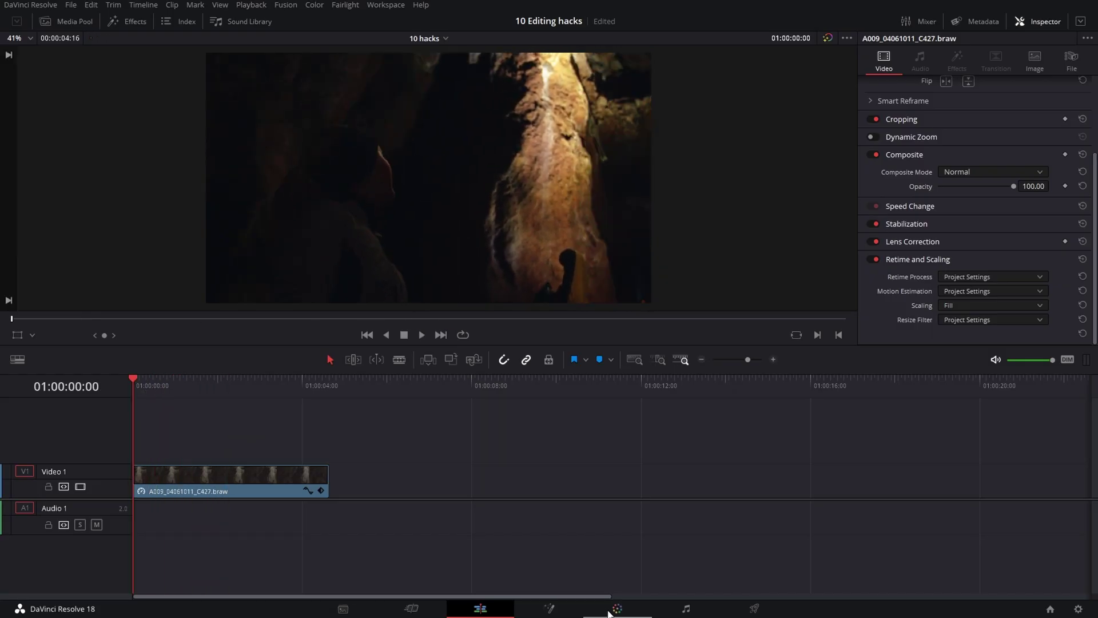
left_click(609, 611)
type("light")
left_click_drag(907, 105, 809, 203)
left_click(984, 314)
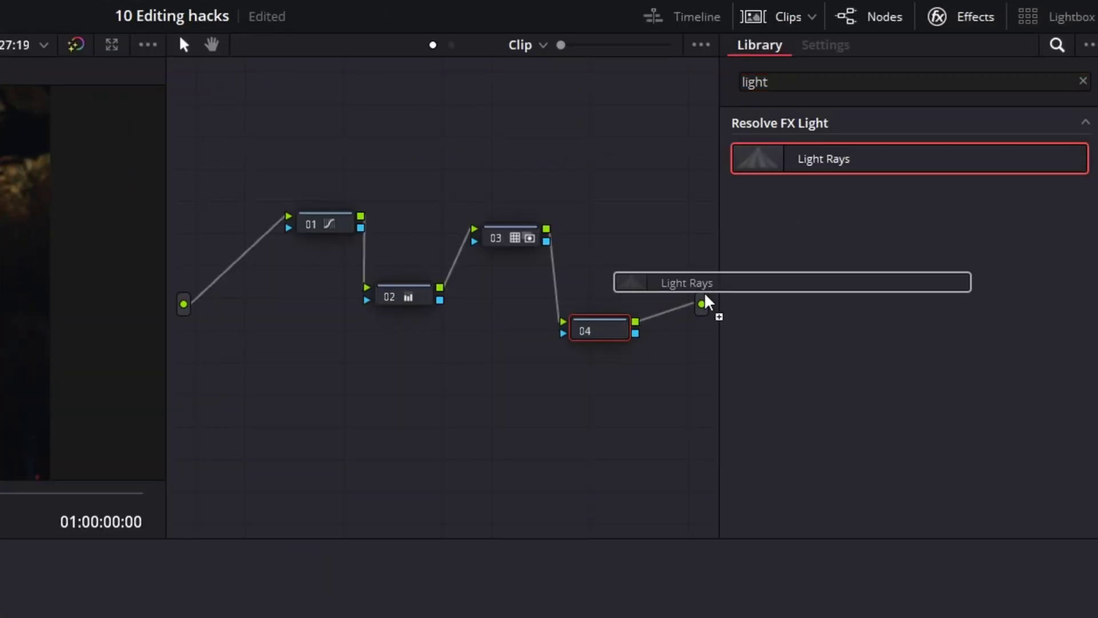
left_click(844, 412)
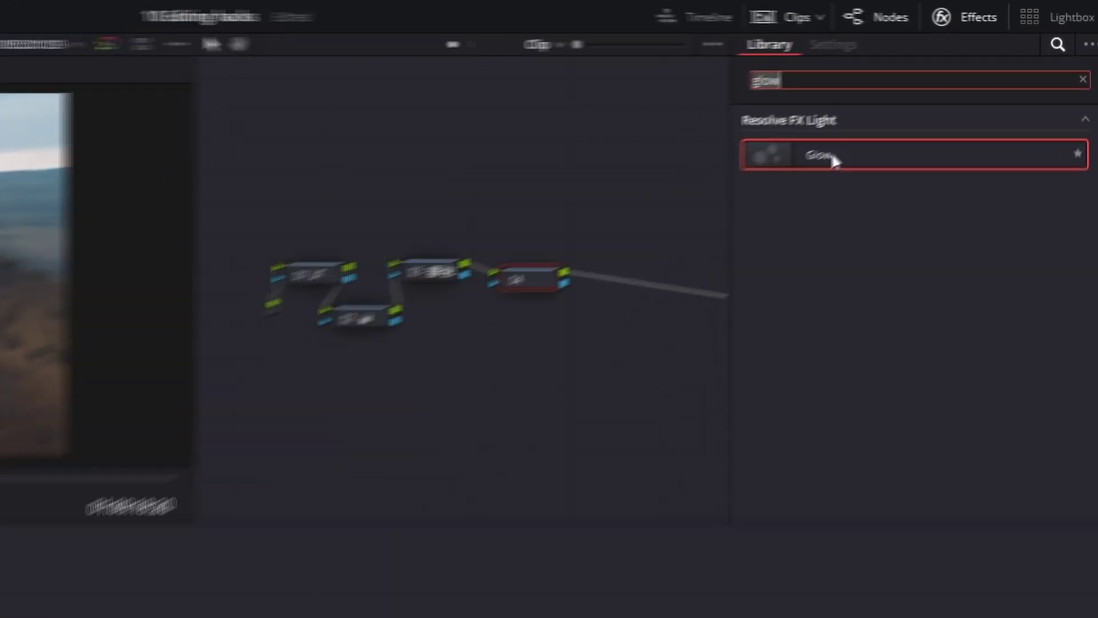
Step: Apply Glow to the hiker clip as node 04 with Screen composite type
left_click_drag(935, 106, 749, 171)
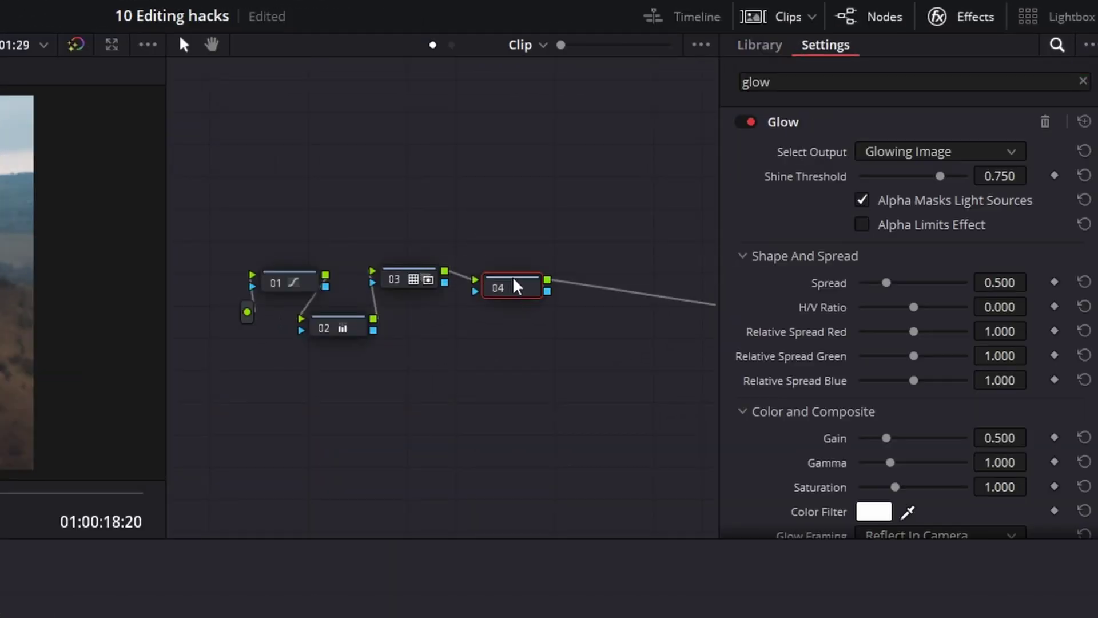
scroll(995, 269, "down", 3)
left_click(995, 275)
left_click(908, 491)
Step: Preview Glow Alone, lower Shine Threshold to 0.624, then switch output back to Glowing Image
scroll(915, 286, "up", 3)
left_click(943, 150)
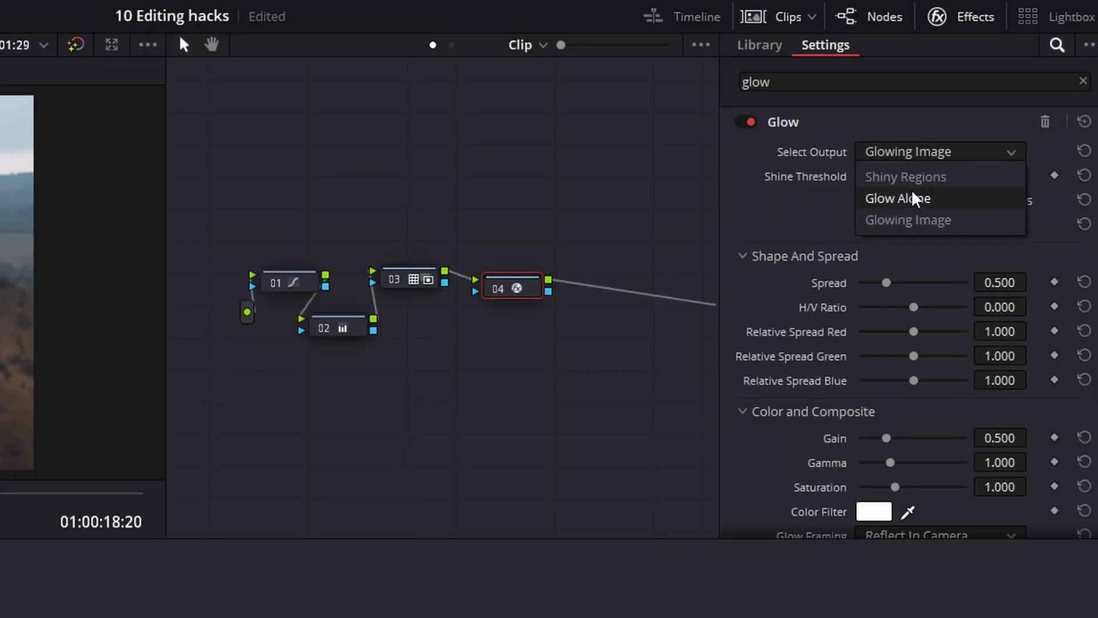
left_click(916, 196)
left_click_drag(944, 179, 928, 183)
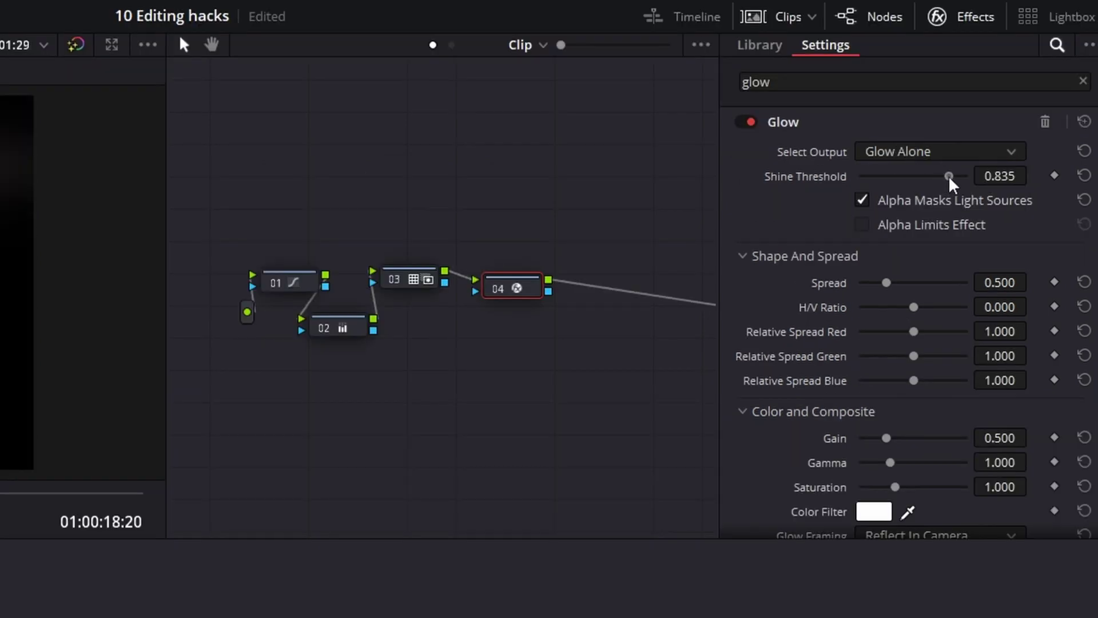
left_click_drag(991, 117, 991, 118)
left_click(991, 140)
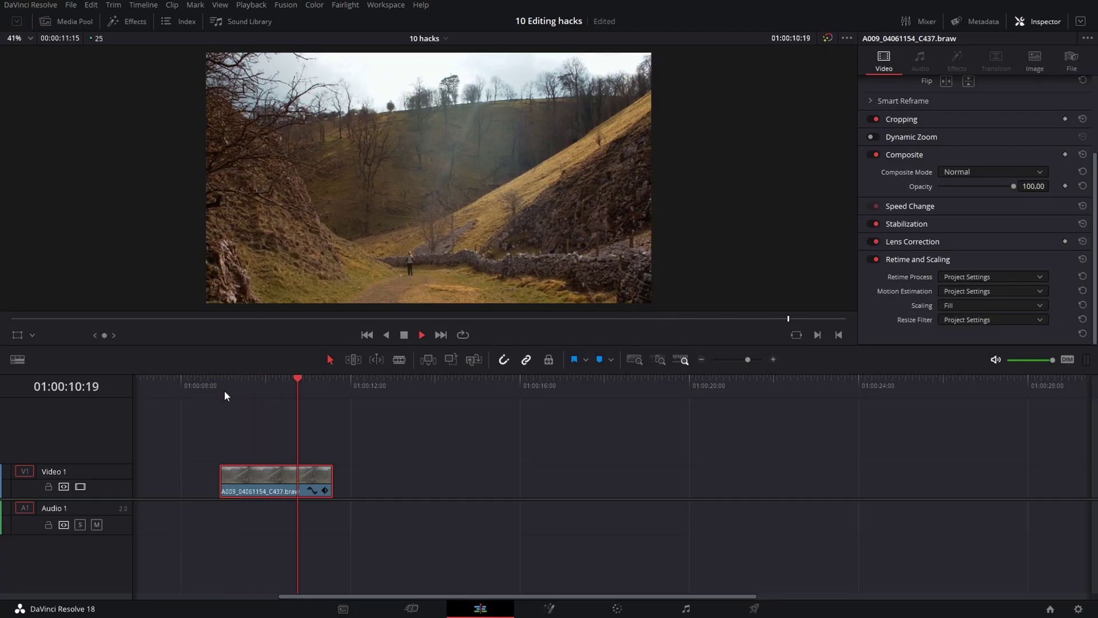
Step: Add Tilt-Shift Blur to the valley clip's node 04 and adjust its In-Focus Range
left_click(224, 390)
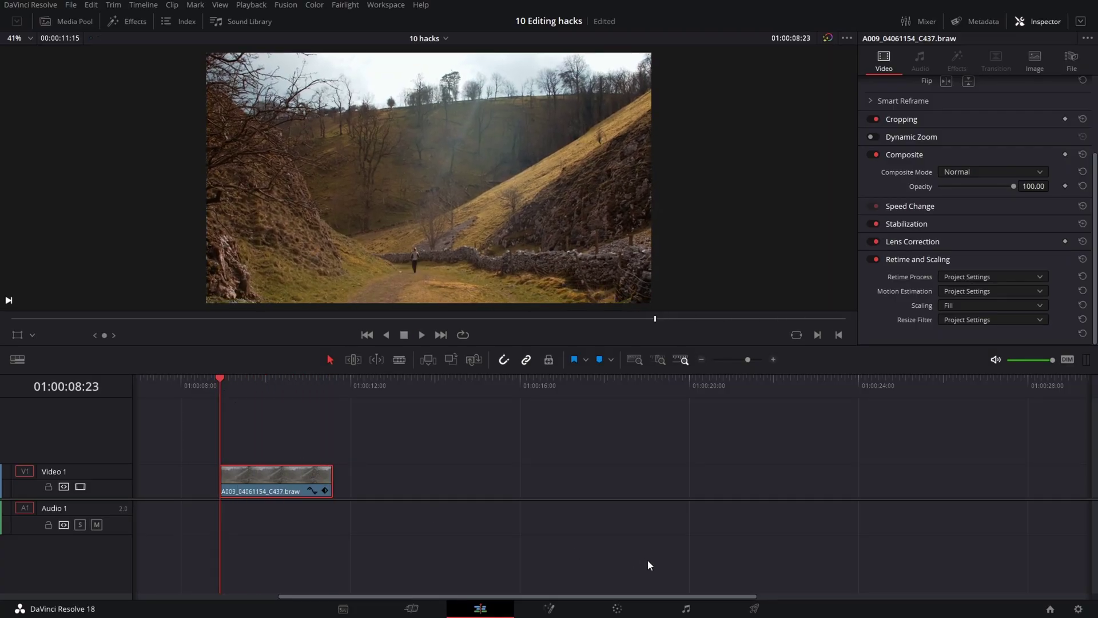
left_click(628, 609)
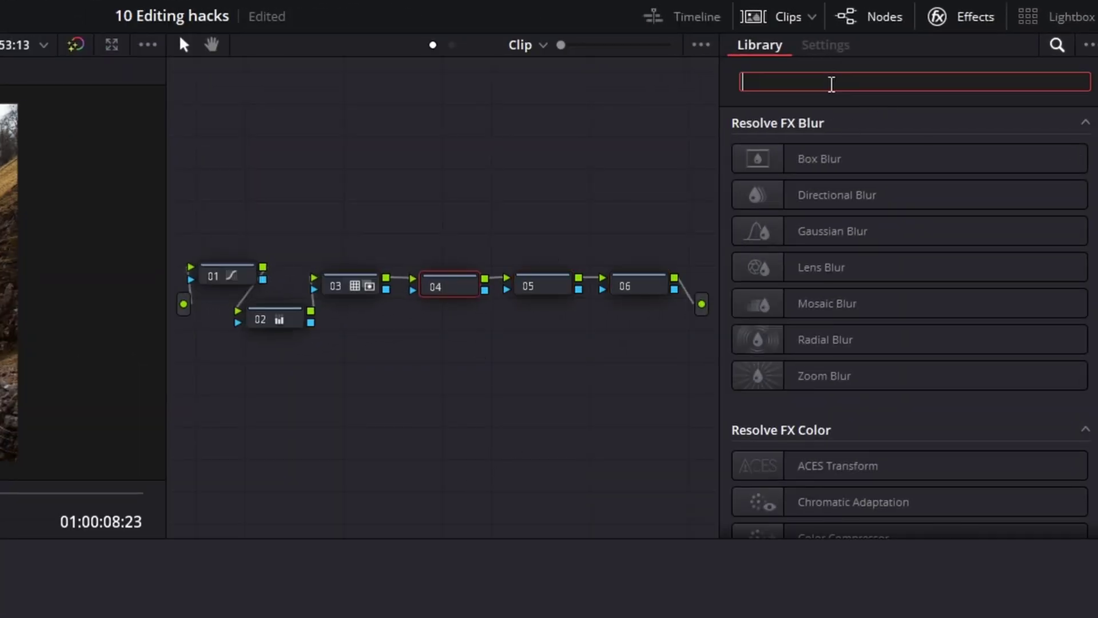
type("tilt")
left_click_drag(831, 166, 451, 286)
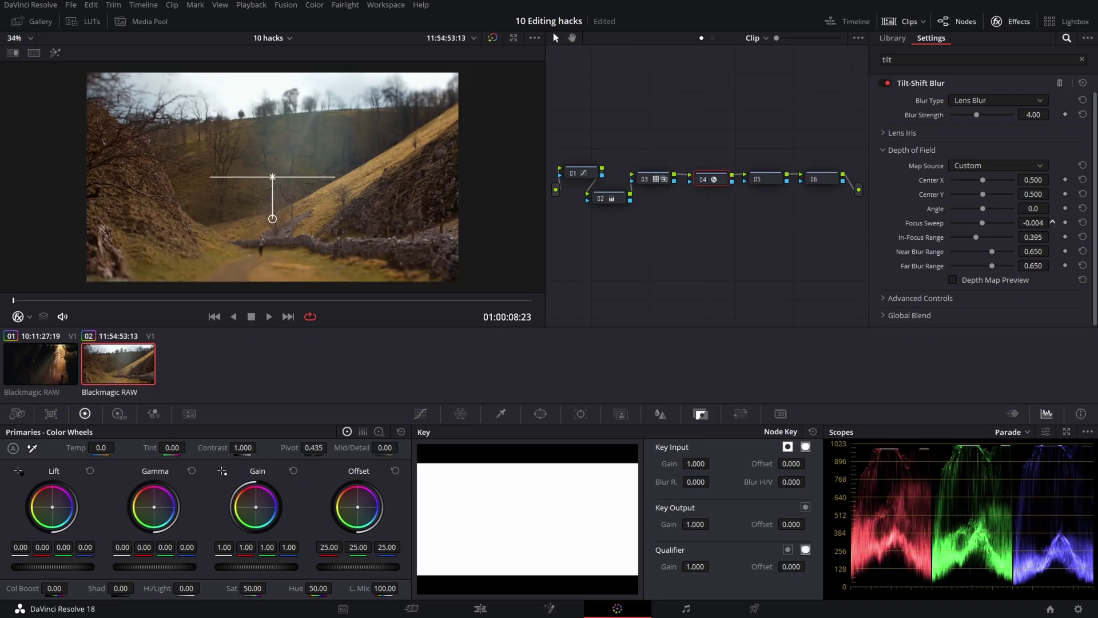
left_click_drag(1033, 247, 1036, 250)
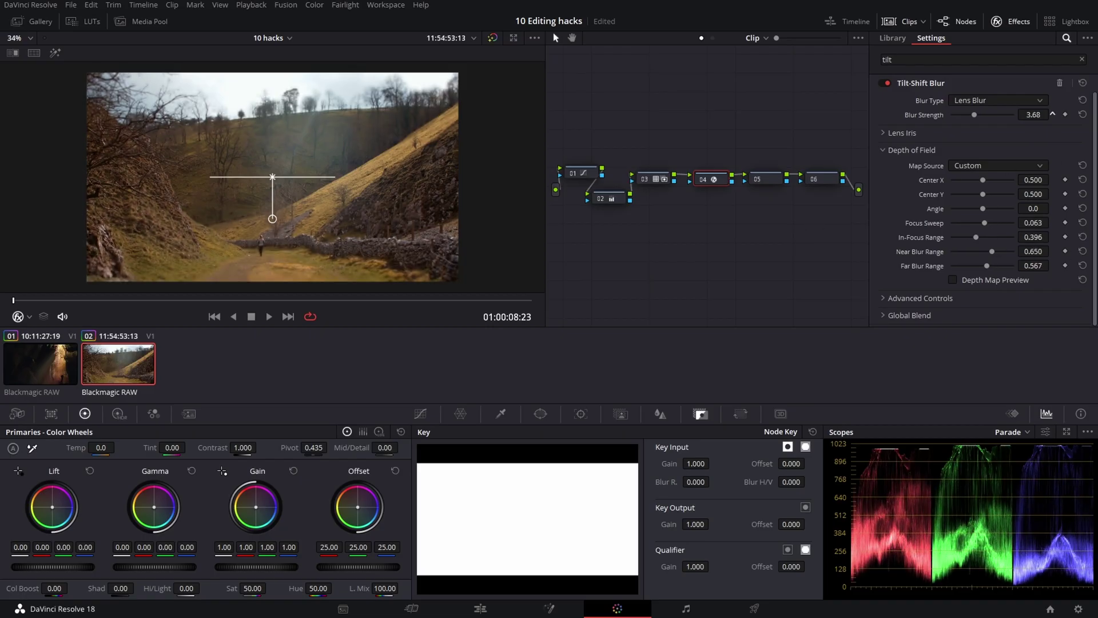
Step: Add a second Tilt-Shift Blur on node 05 with a 90 angle and widened ranges
left_click_drag(979, 101, 769, 182)
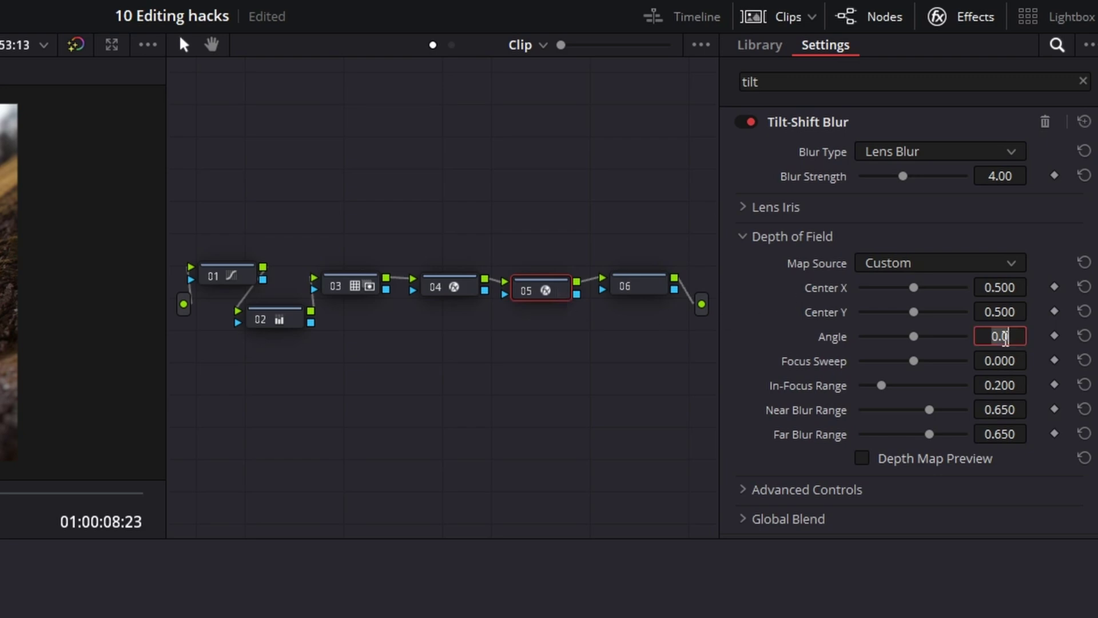
key("Return")
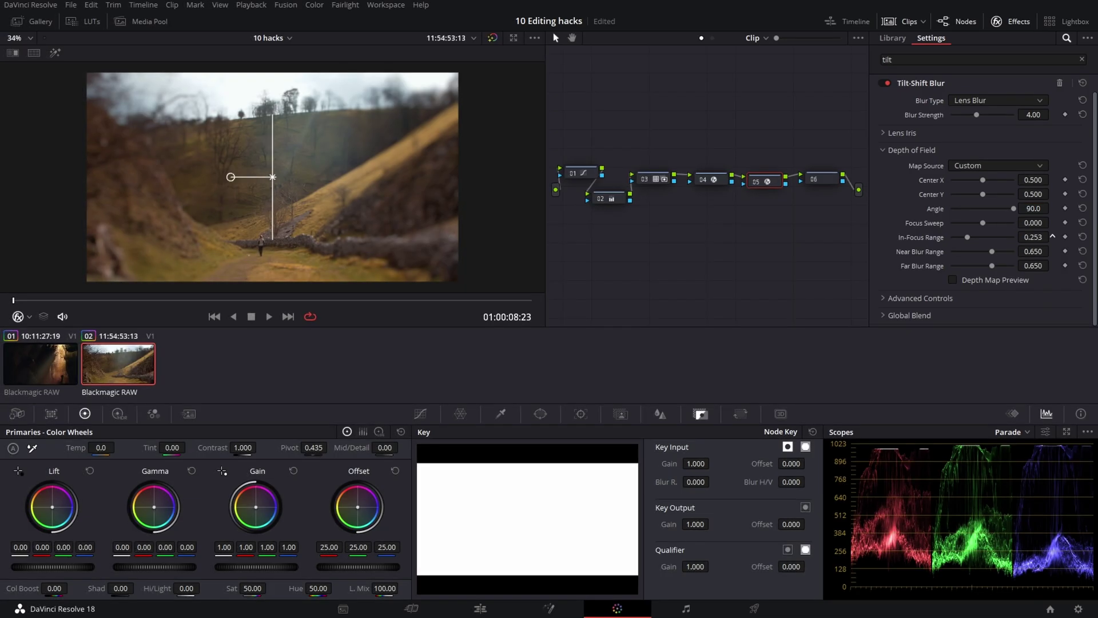
left_click_drag(1006, 385, 1032, 384)
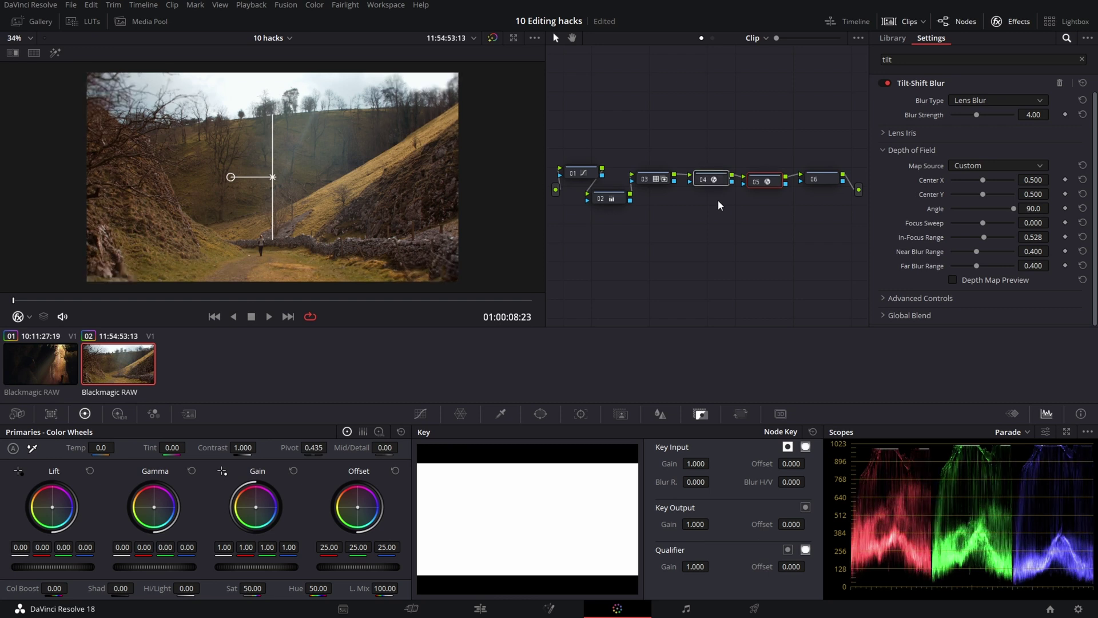
Step: Put Prism Blur on node 06 with Aberration Distance 0.036, limited by a circular window
left_click(814, 179)
double_click(914, 59)
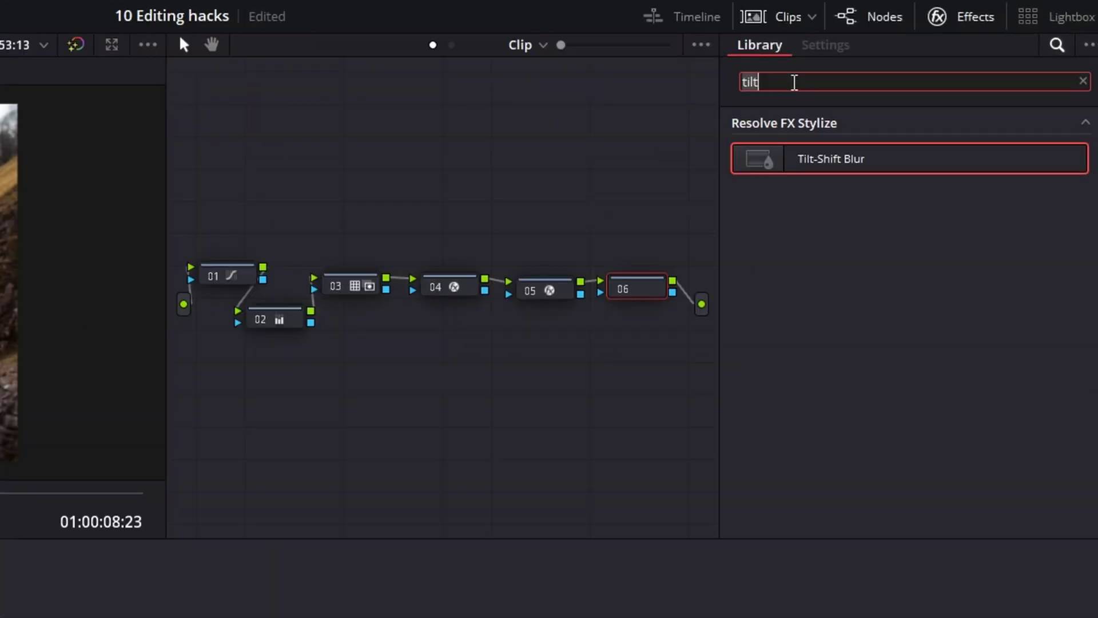
type("prism")
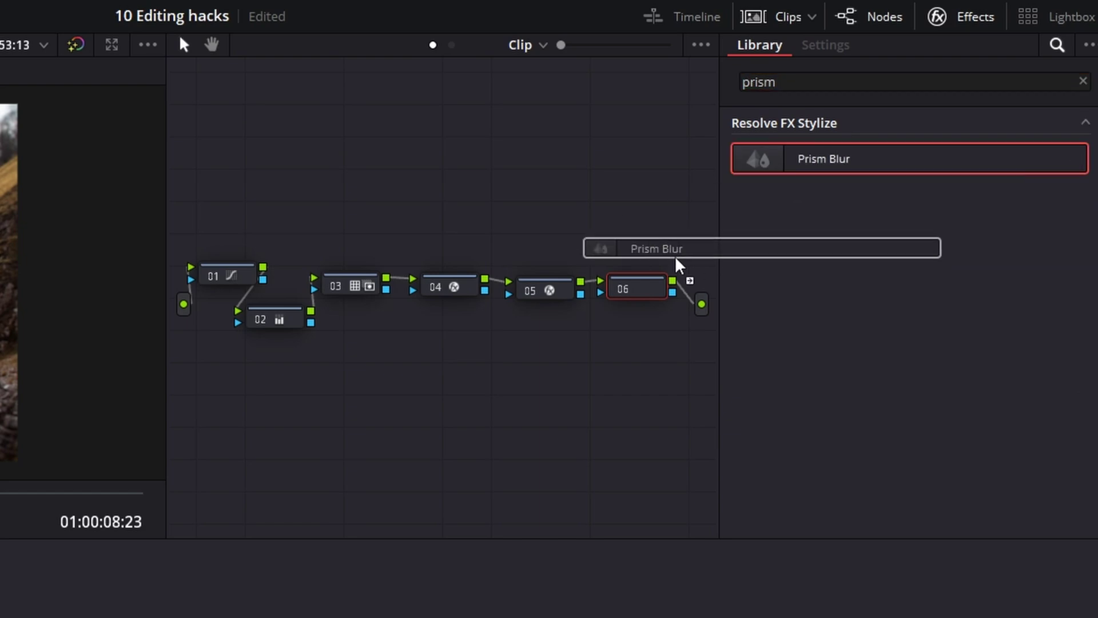
left_click_drag(678, 264, 649, 287)
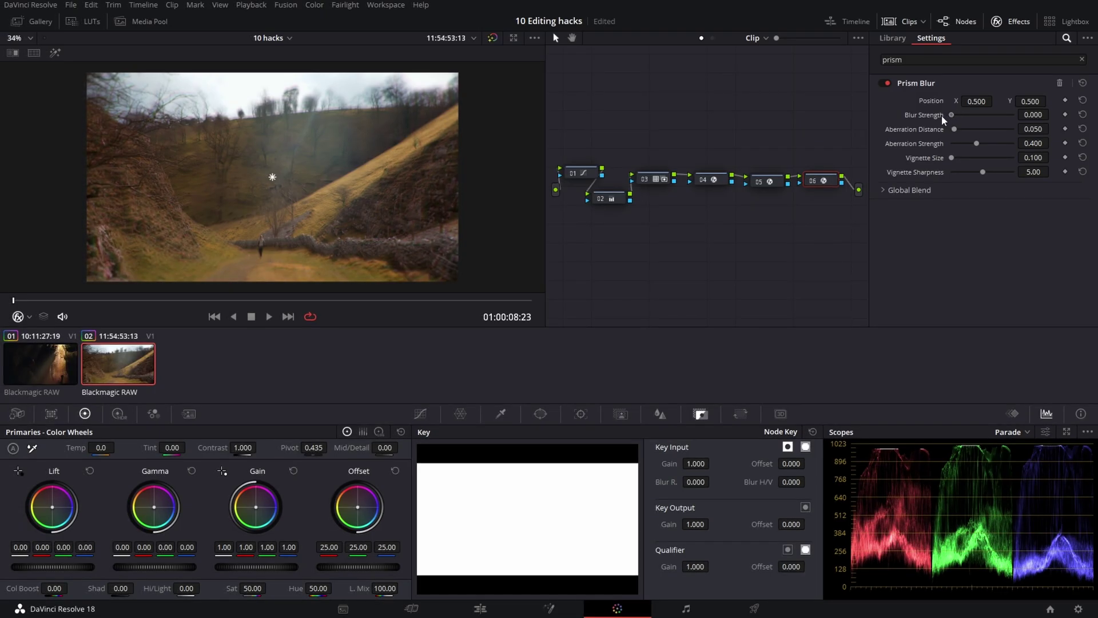
left_click_drag(959, 132, 955, 132)
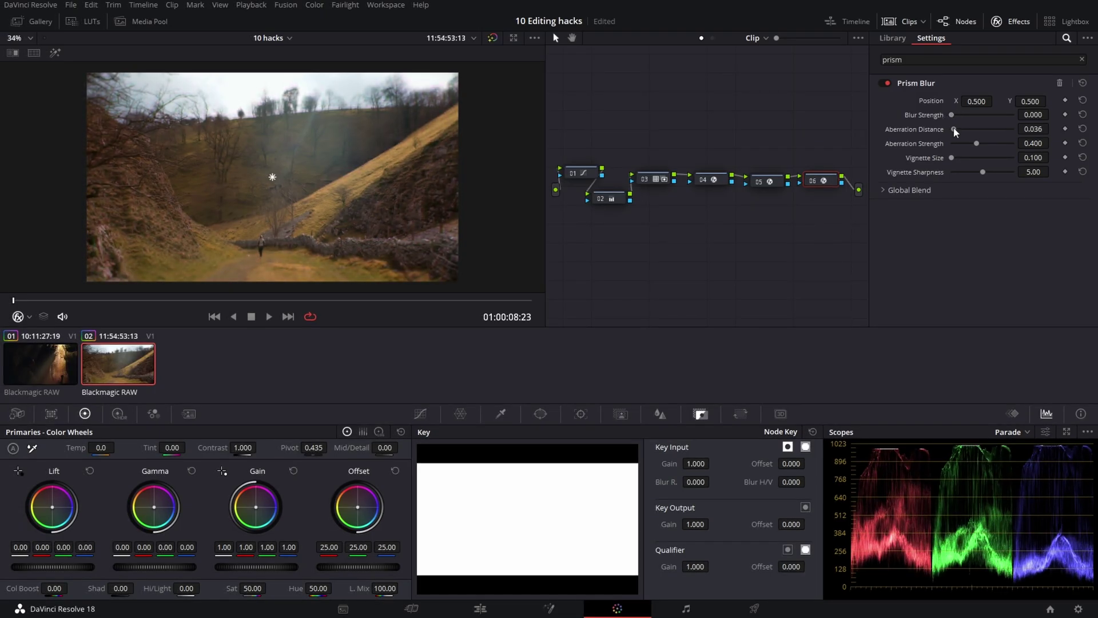
left_click(539, 417)
left_click(437, 504)
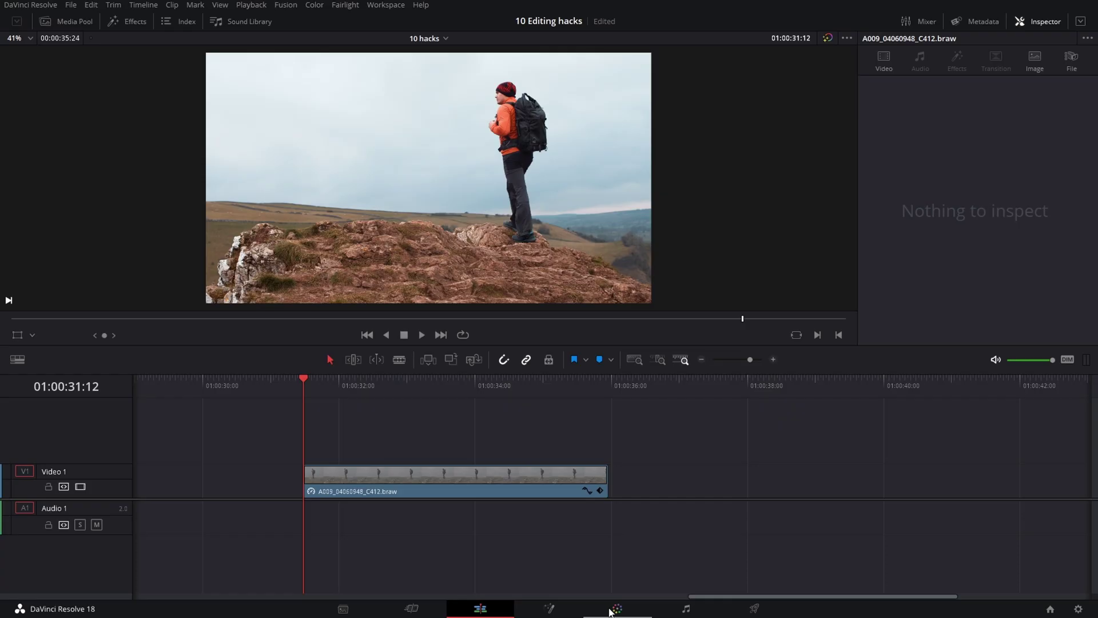
Step: Draw a People-mode Magic Mask stroke over the hiker on the Color page
left_click(612, 606)
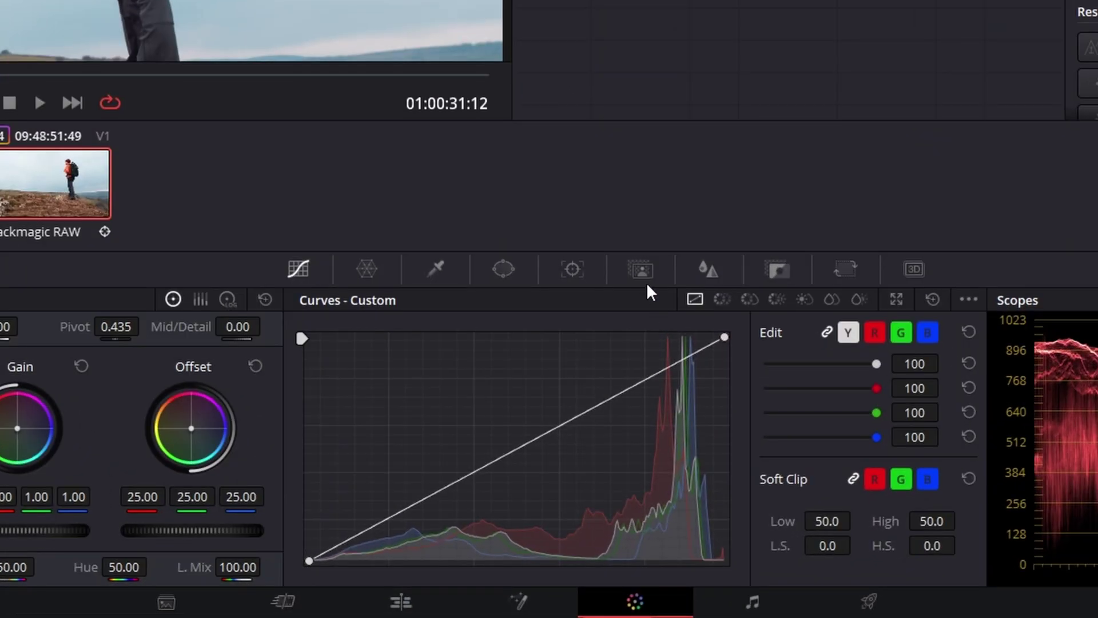
left_click(642, 270)
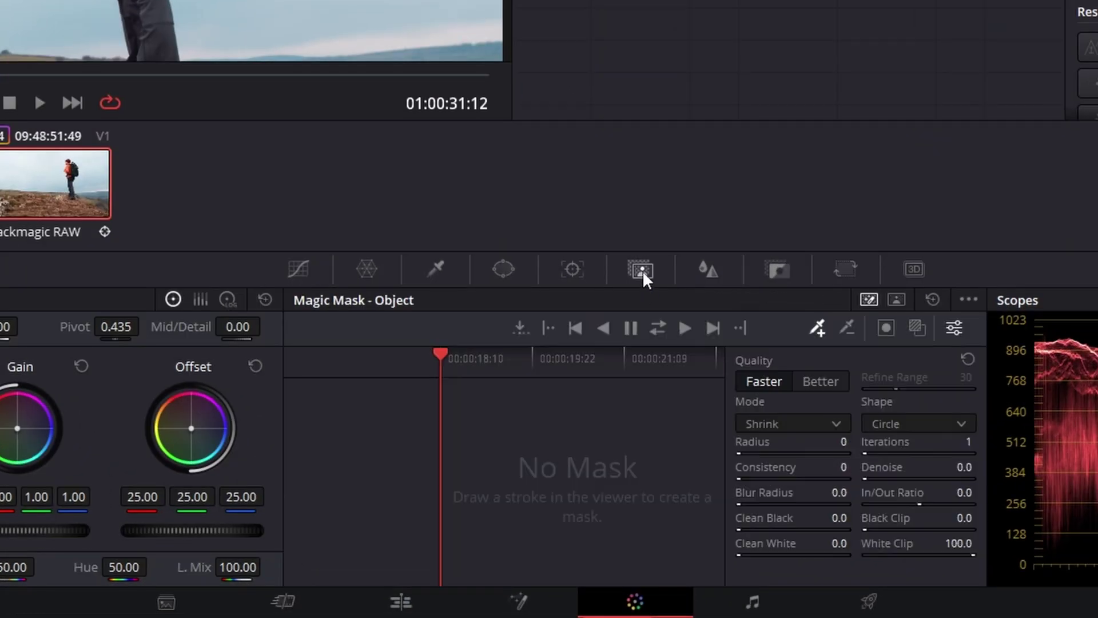
left_click(895, 299)
left_click_drag(526, 197, 547, 248)
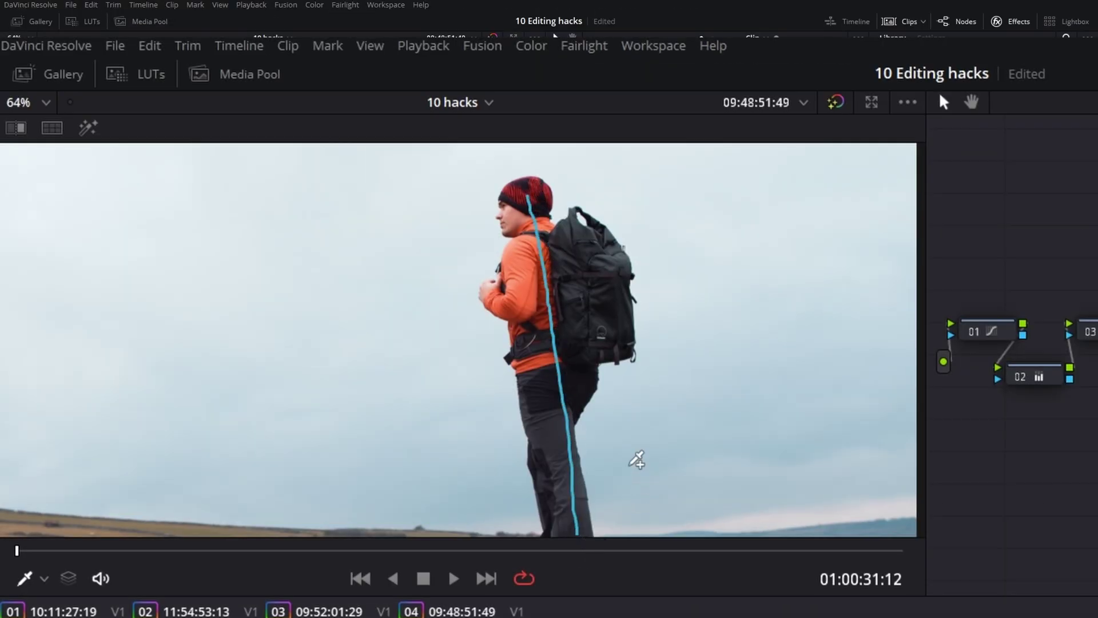
Step: Track the hiker mask forward through the clip, return to its start, and hide the overlay
scroll(637, 458, "down", 3)
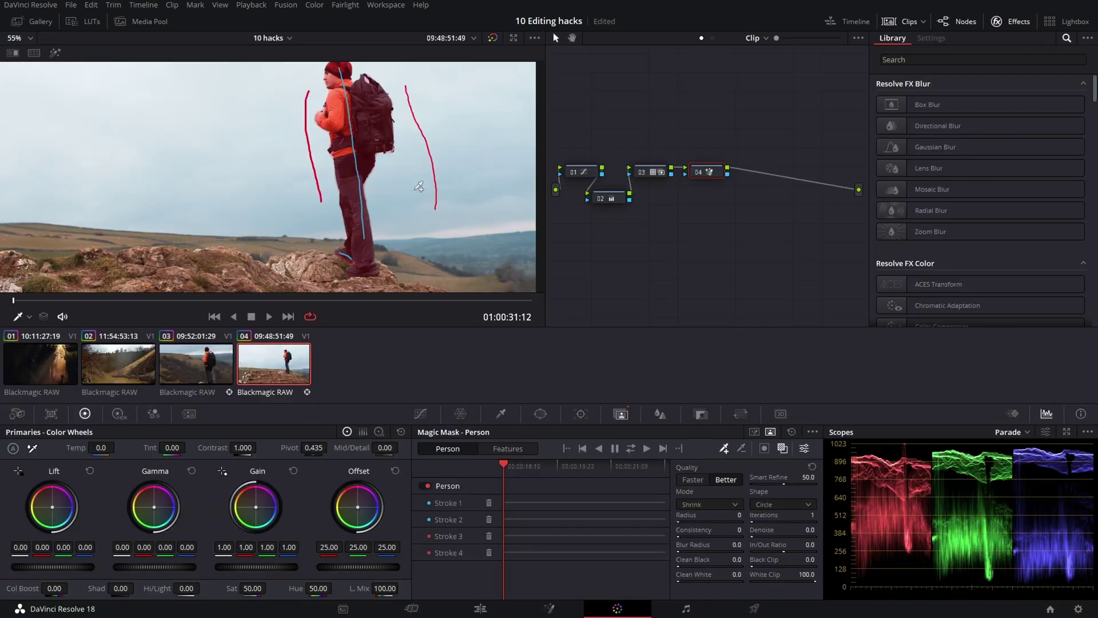
scroll(415, 145, "down", 1)
key("ctrl+t")
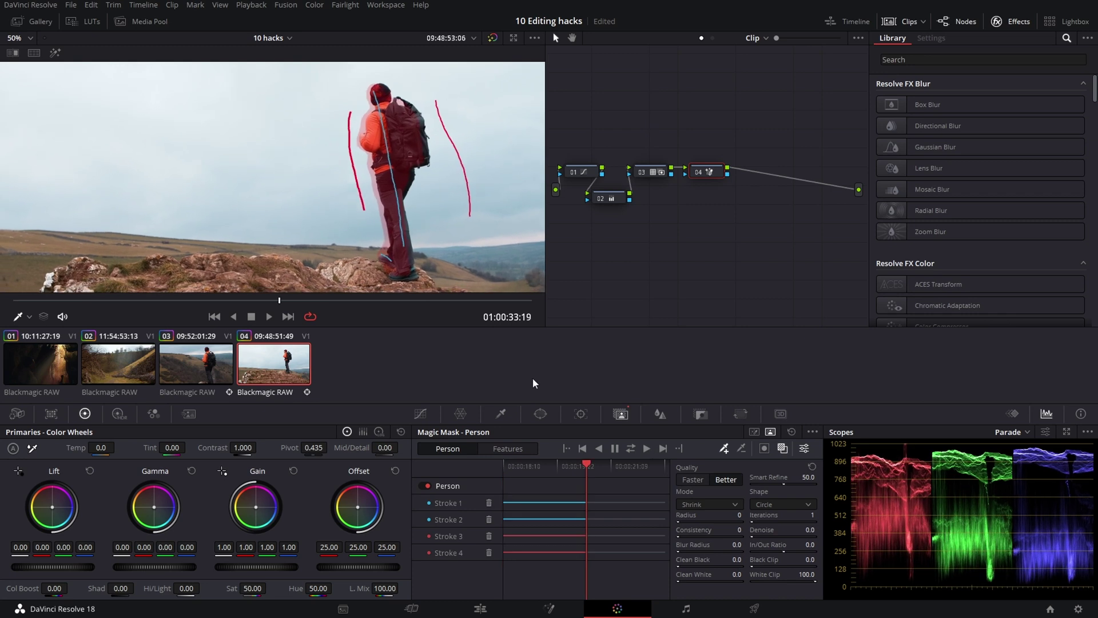
left_click_drag(286, 298, 2, 311)
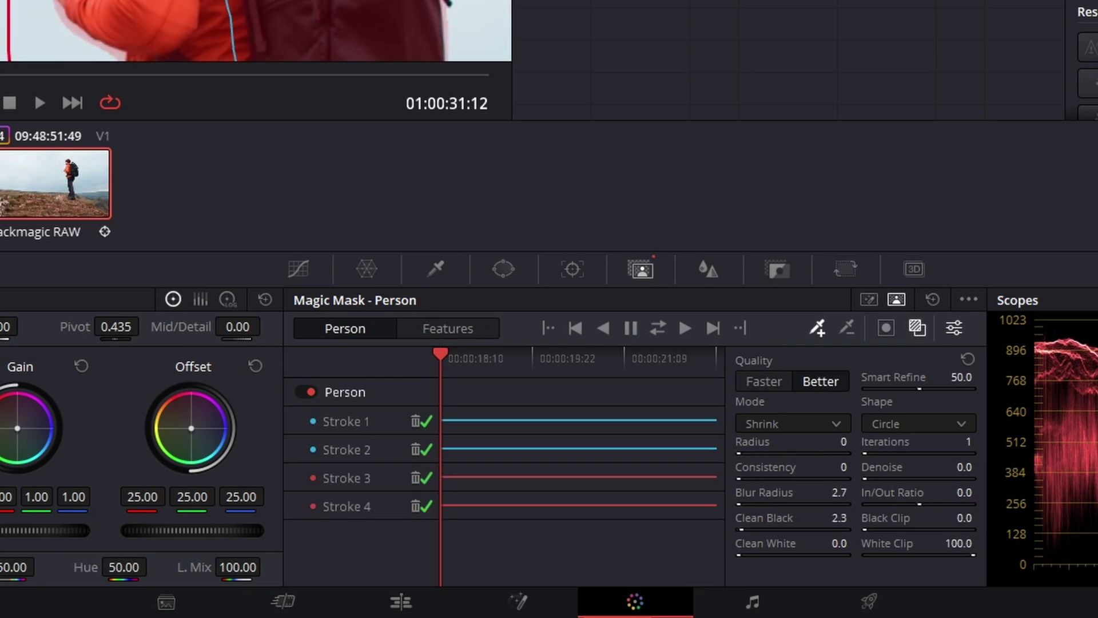
left_click(917, 329)
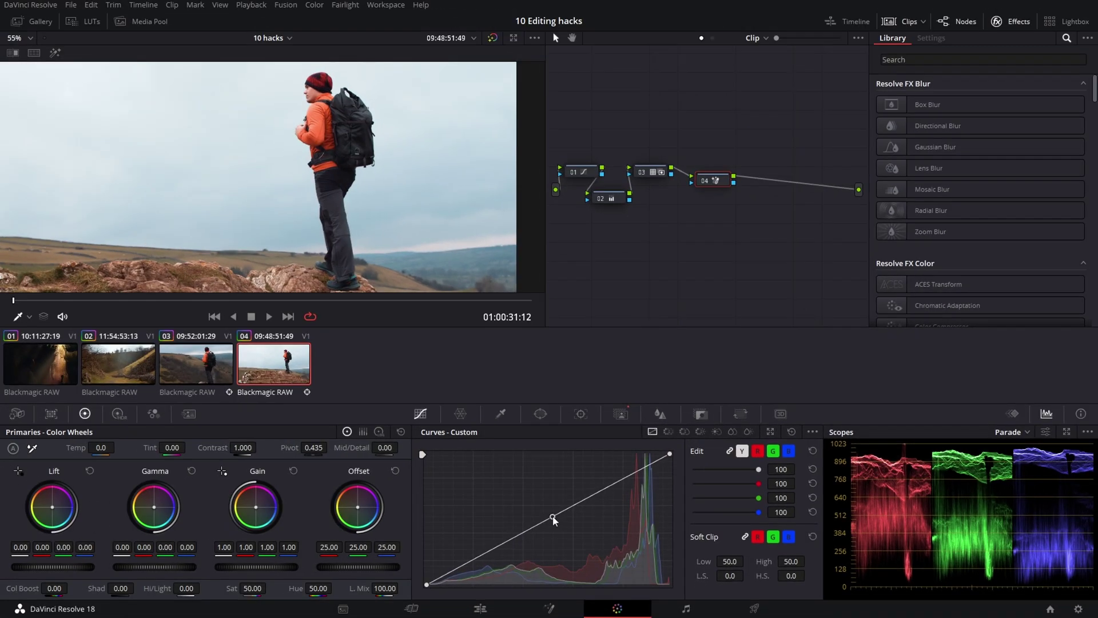
Step: Try a luma curve lift on the hiker, then remove the point to straighten the curve
left_click_drag(554, 520, 525, 488)
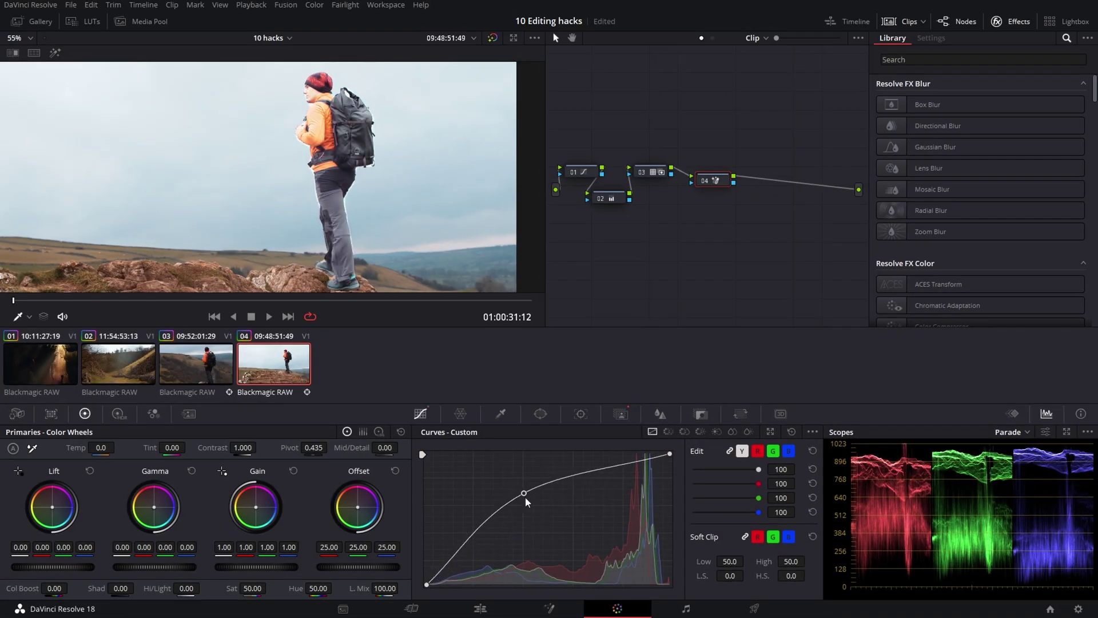
right_click(524, 493)
right_click(759, 233)
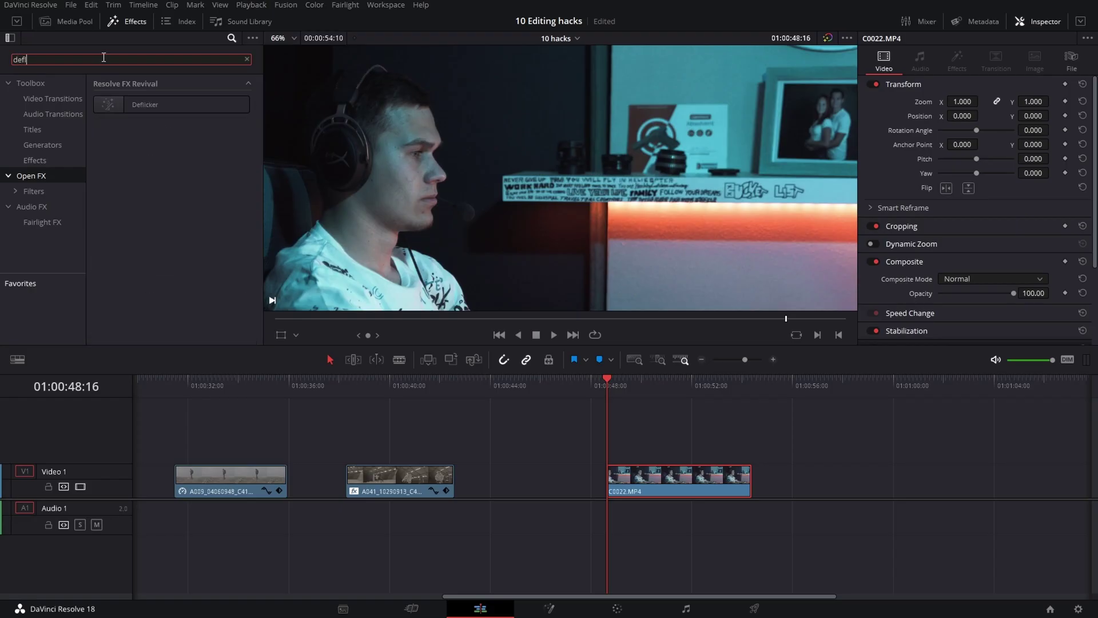
Step: Apply Deflicker to the C0022 clip with Fluoro Light settings
left_click_drag(633, 386, 658, 481)
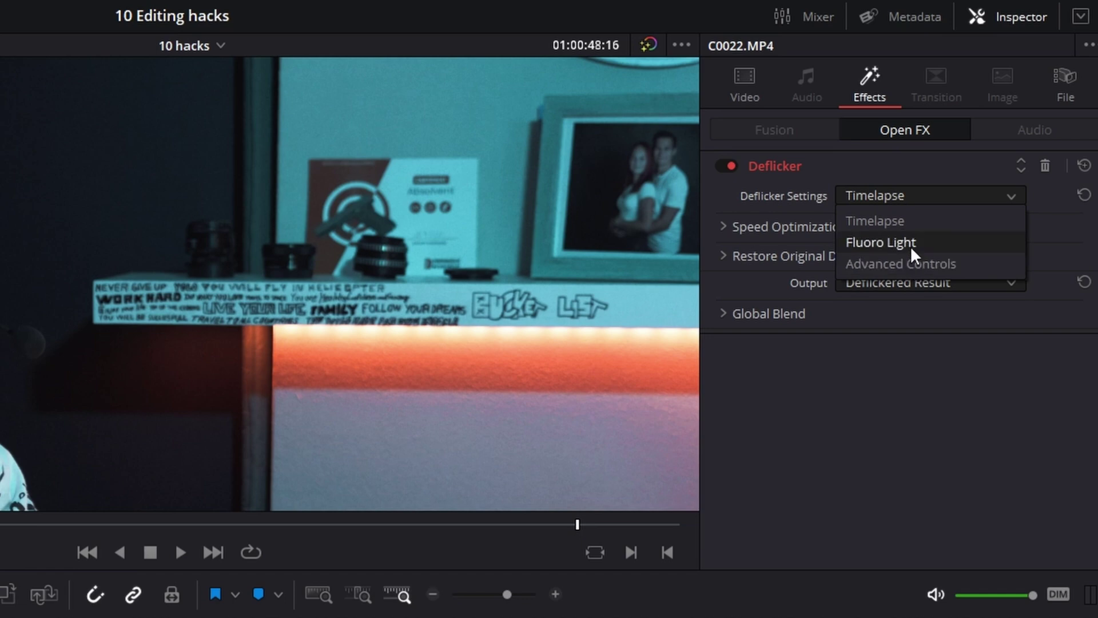
left_click(910, 246)
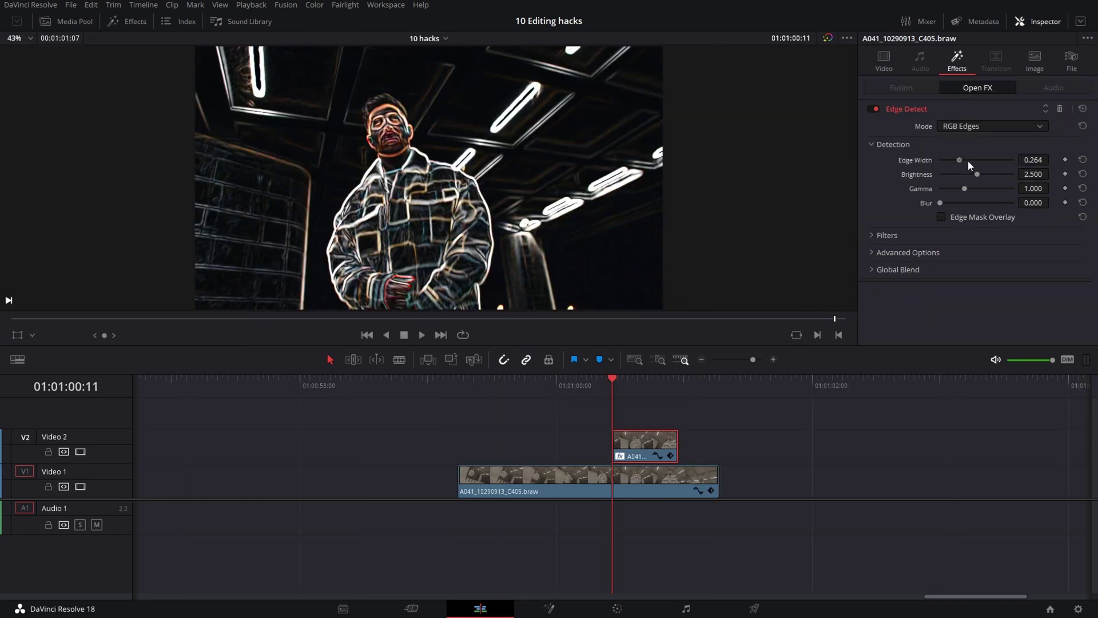
Step: Apply Edge Detect to the Video 2 clip: Grayscale Edges, orange edge color, Screen composite mode
mouse_move(967, 161)
left_mouse_down()
mouse_move(953, 162)
mouse_move(976, 175)
left_mouse_up()
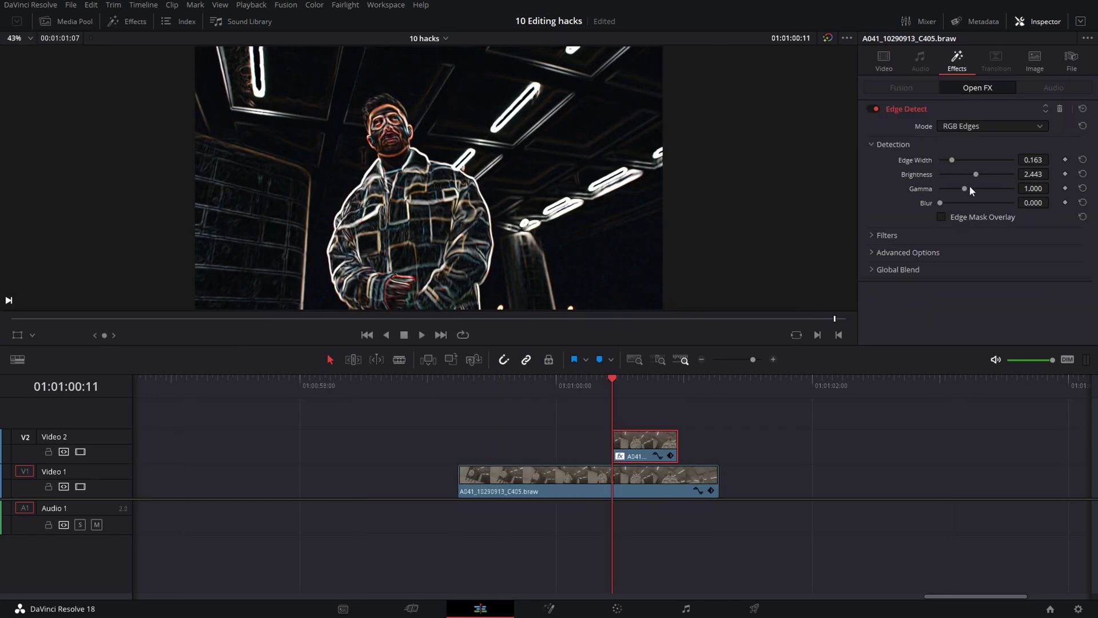
left_click(974, 153)
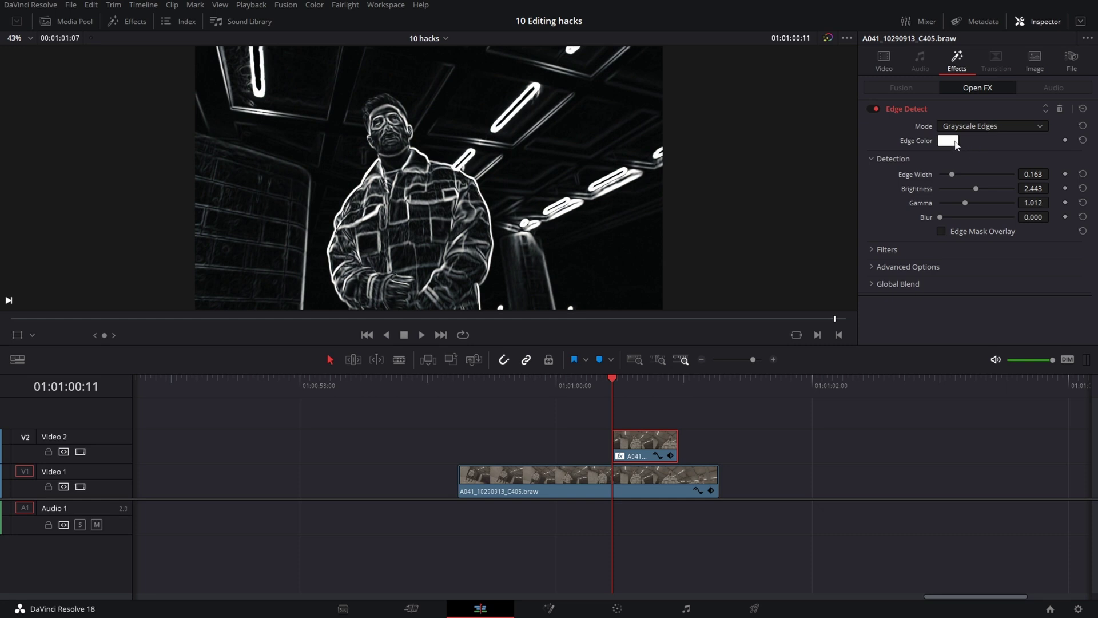
left_click(954, 142)
left_click(646, 197)
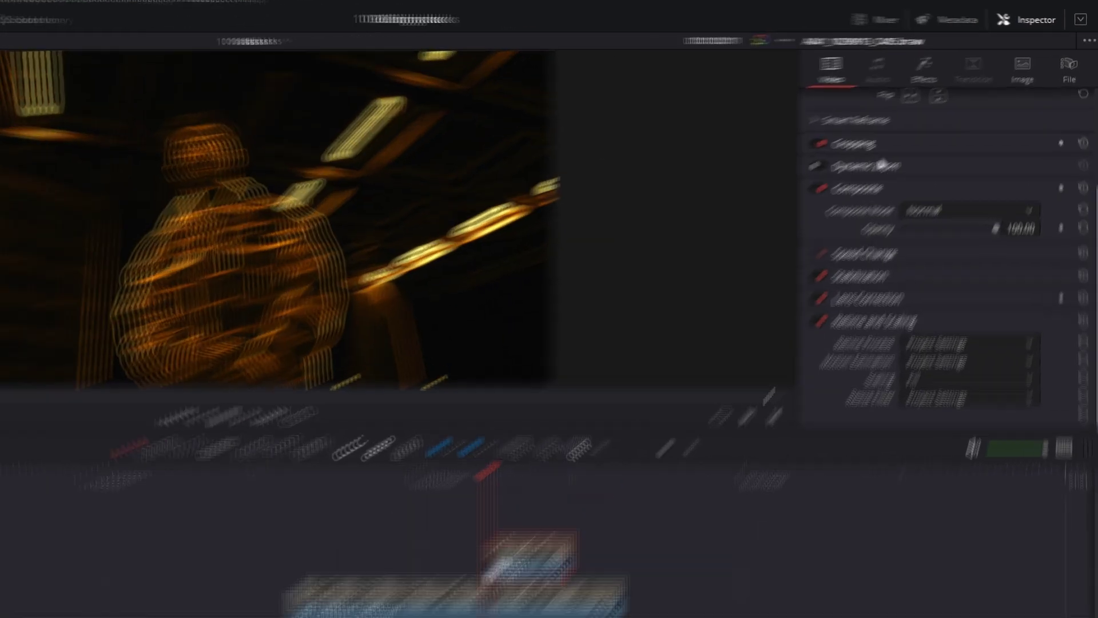
left_click(886, 273)
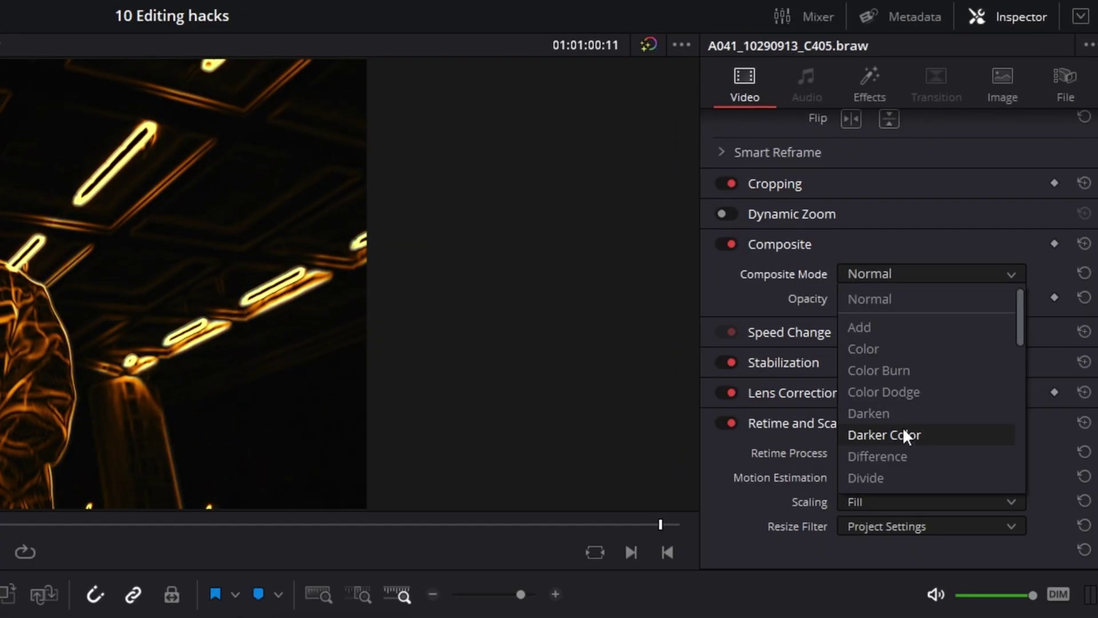
scroll(898, 417, "down", 3)
scroll(893, 411, "down", 2)
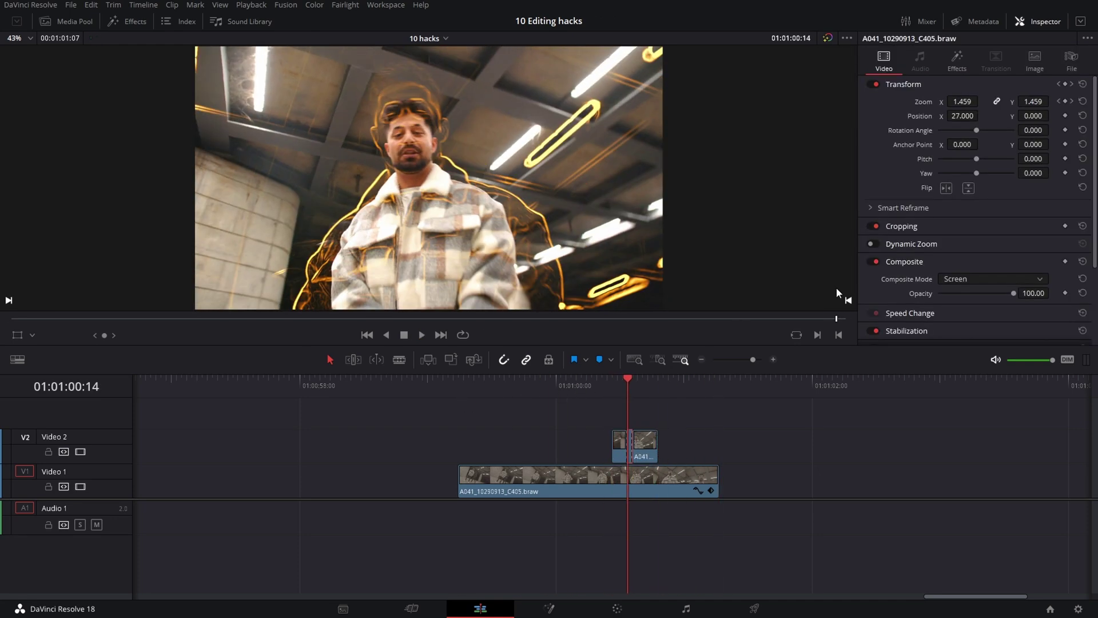
left_click(972, 276)
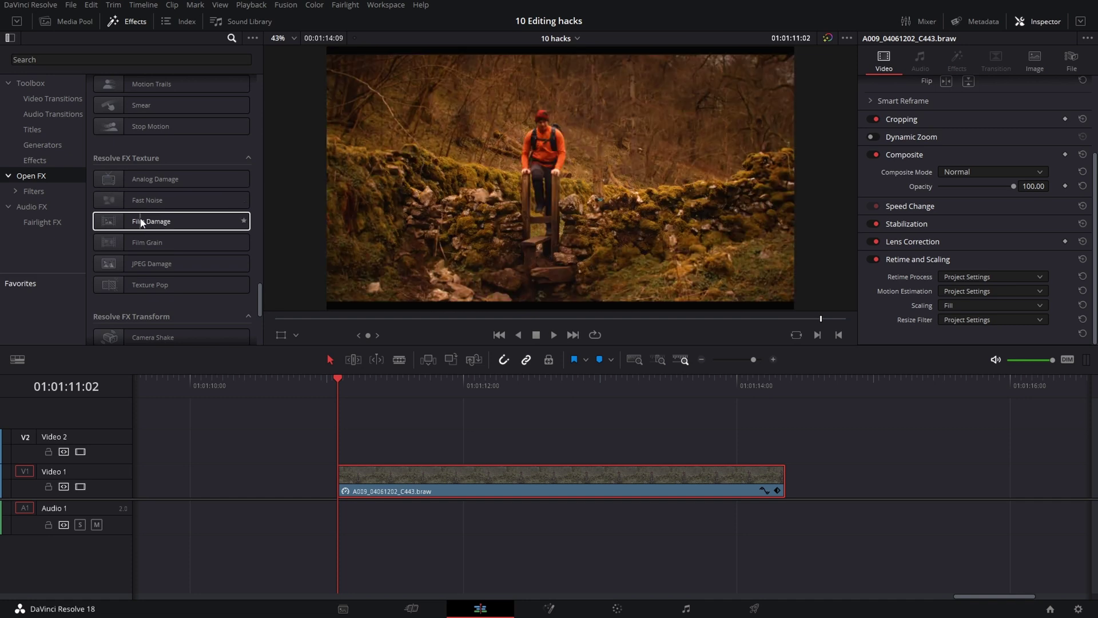
Step: Apply Film Damage to the A009 hiker clip and play it to preview the aged look
double_click(139, 222)
scroll(960, 240, "down", 5)
key("space")
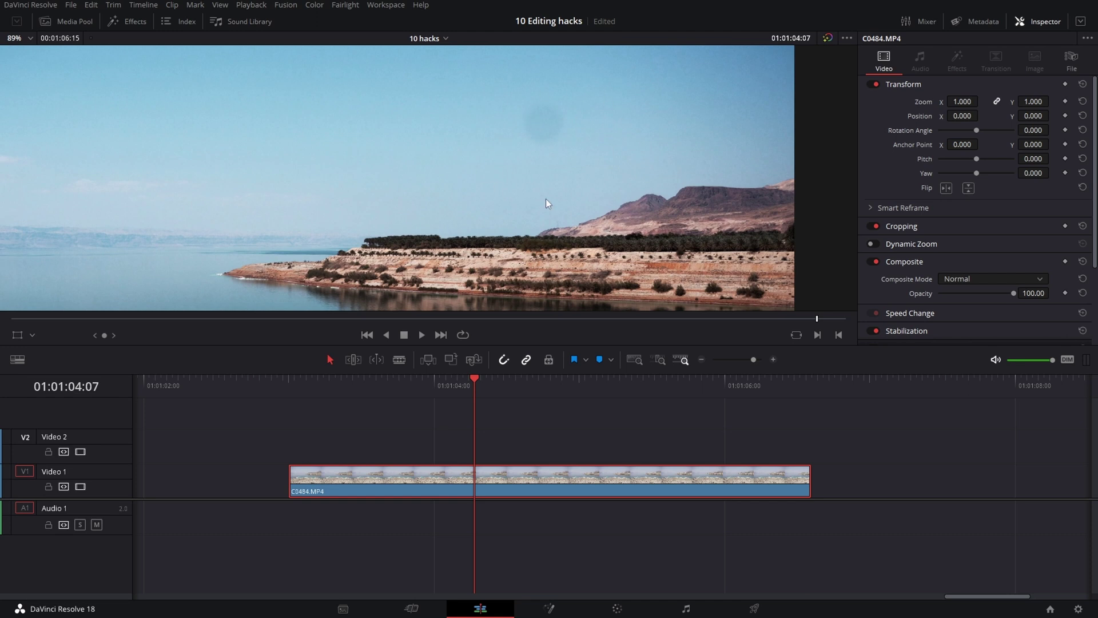
Step: Add serial node 04 to the shoreline clip and apply Patch Replacer over the sky's dark spot
left_click(617, 608)
key("alt+s")
left_click(913, 61)
type("patch")
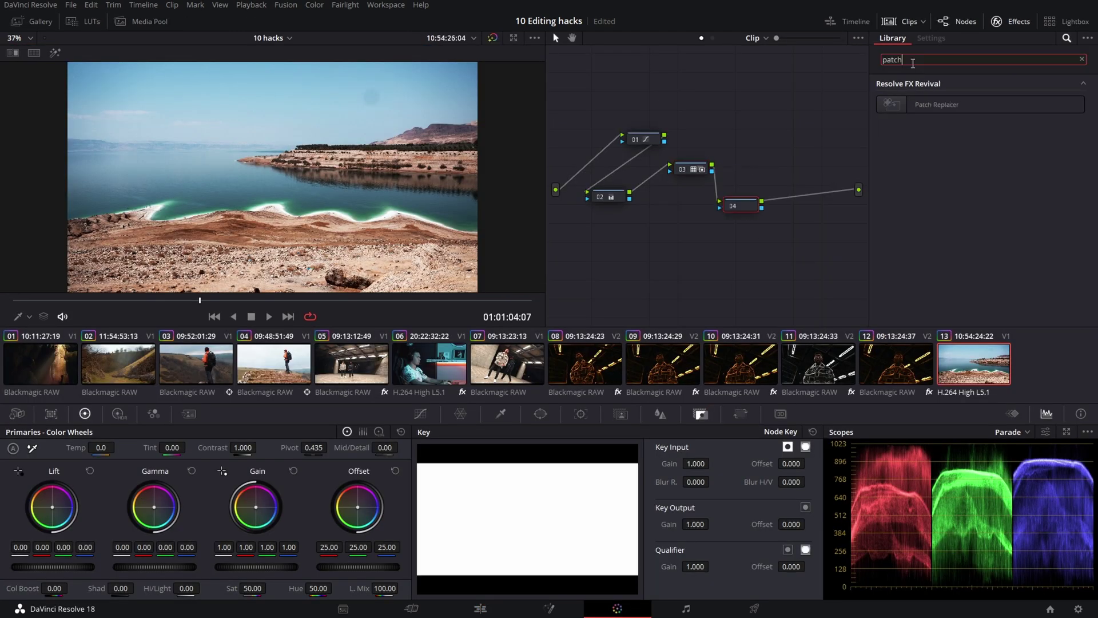
left_click_drag(782, 188, 741, 205)
scroll(391, 289, "up", 5)
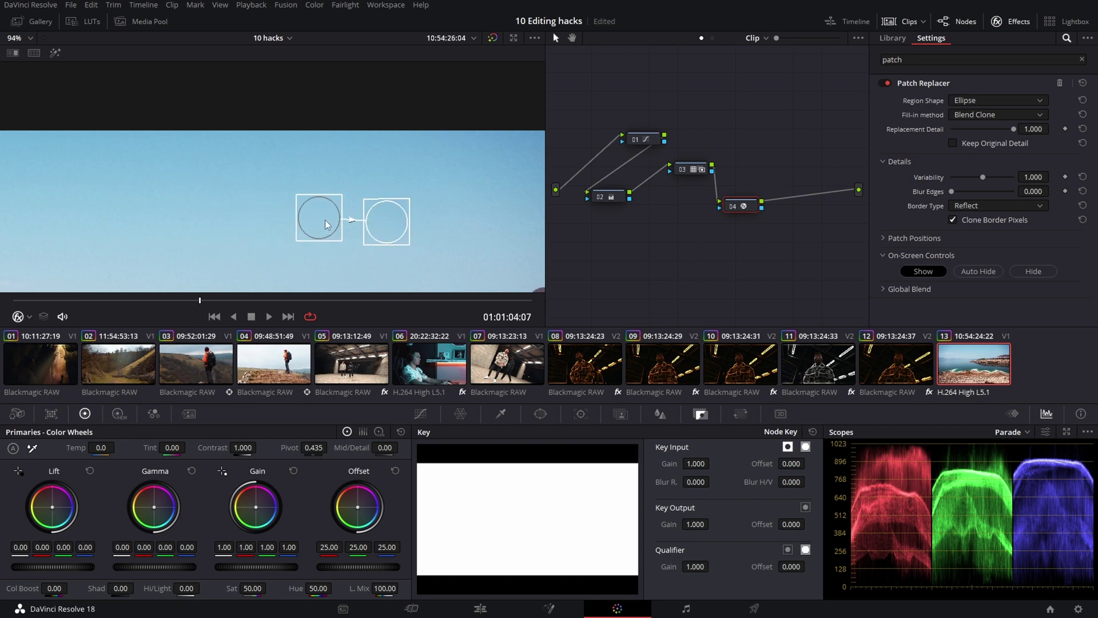
scroll(318, 227, "down", 2)
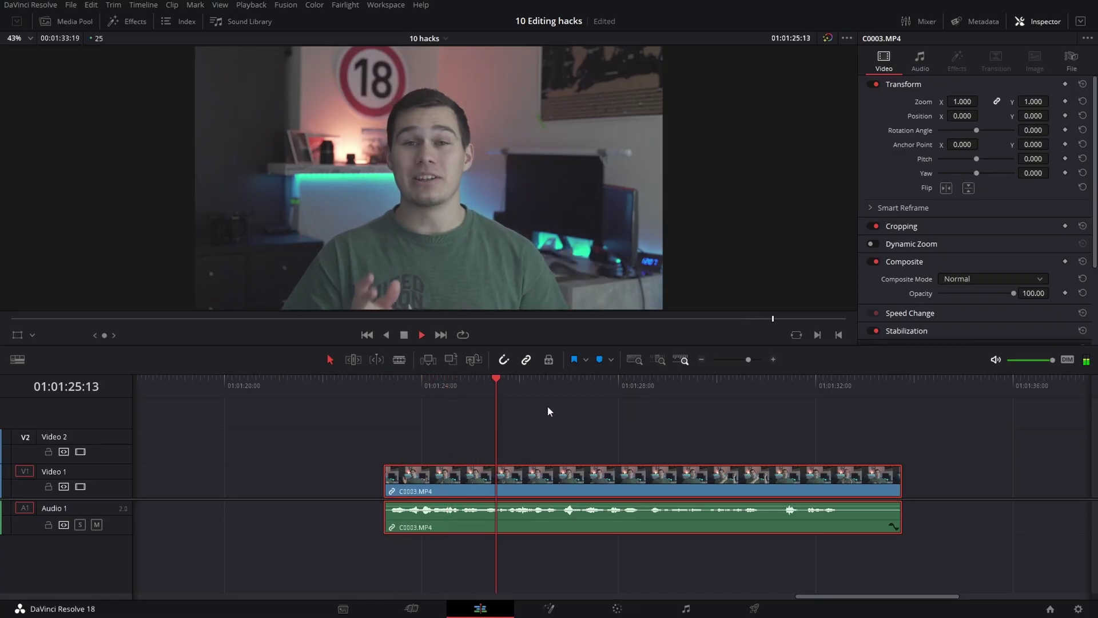
Step: Turn on Voice Isolation in the C0003 clip's Audio settings and adjust its Amount
left_click(921, 64)
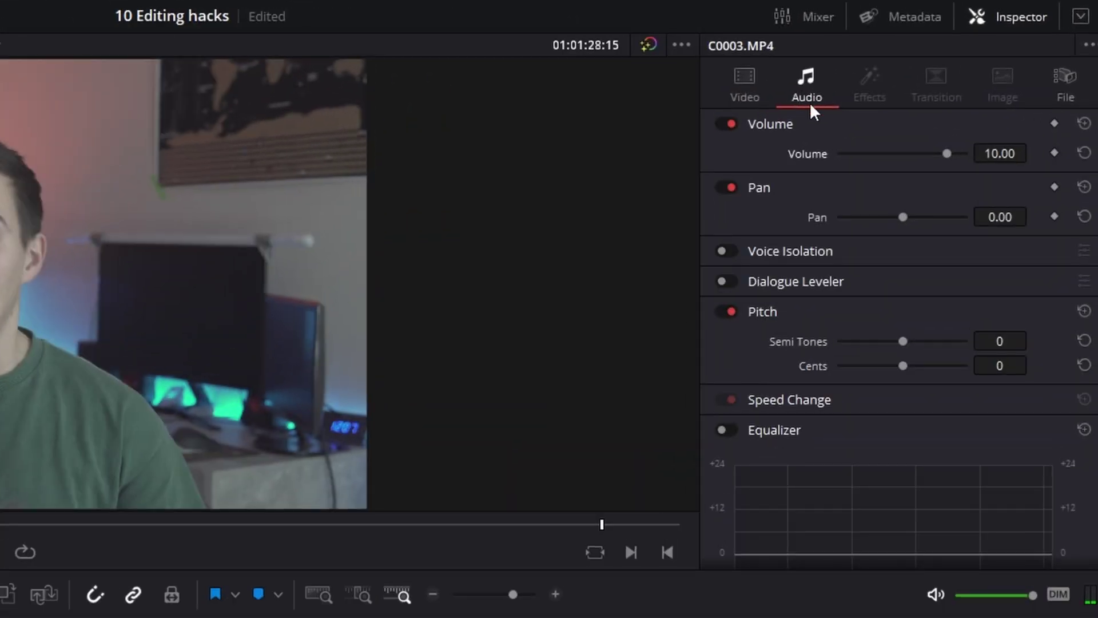
left_click(728, 250)
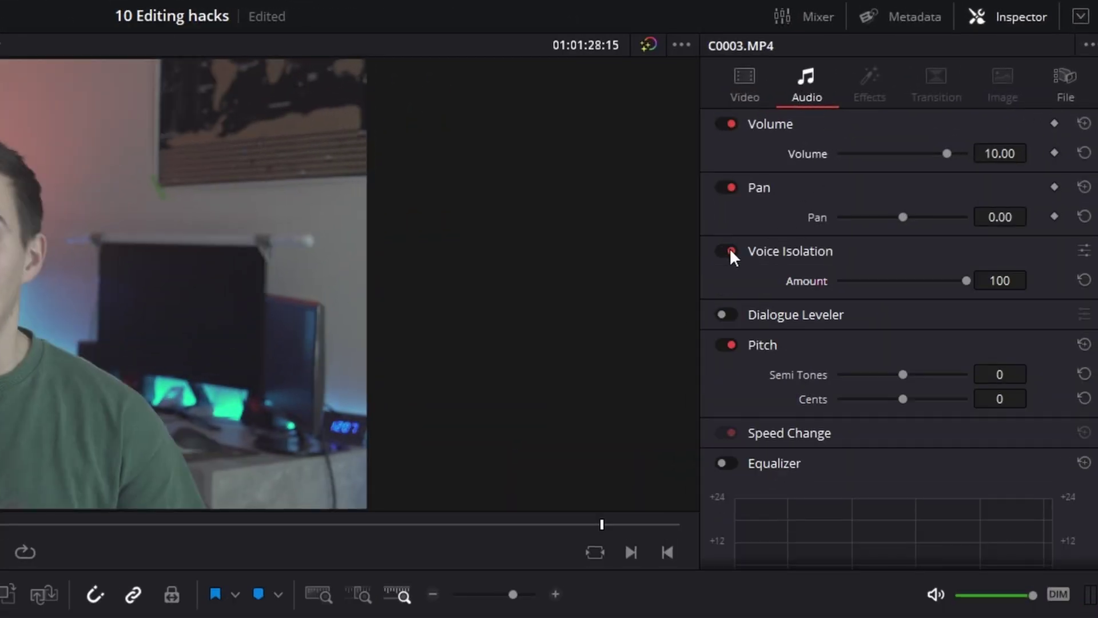
left_click_drag(966, 282, 887, 281)
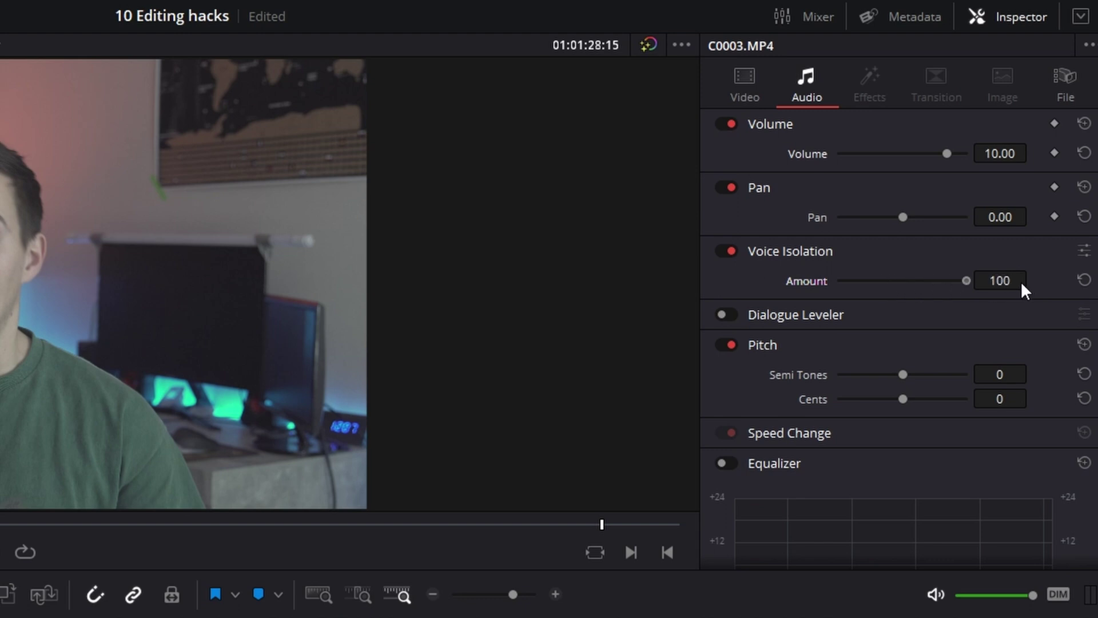